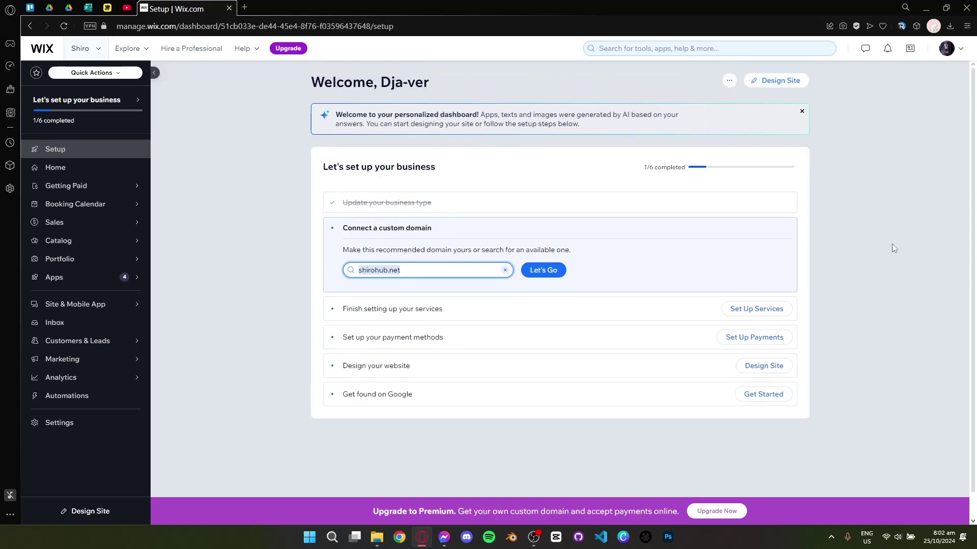
Reveal the Coupons option under Marketing > Discounts in the dashboard sidebar
click(894, 248)
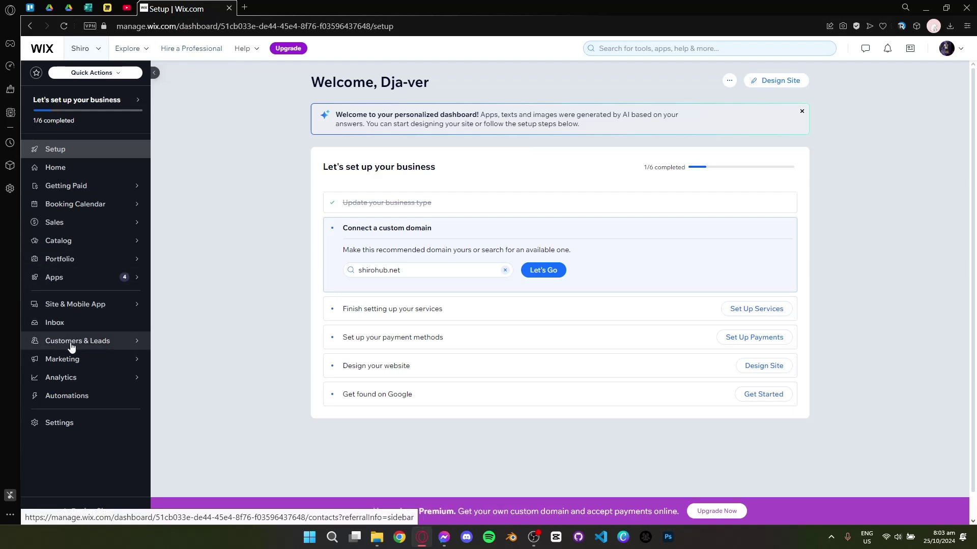
mouse_move(62, 359)
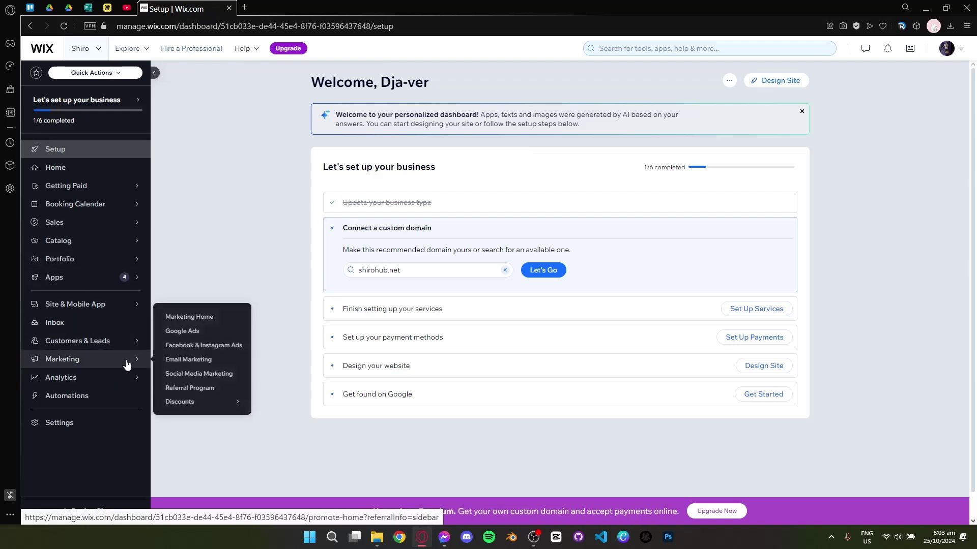
mouse_move(200, 403)
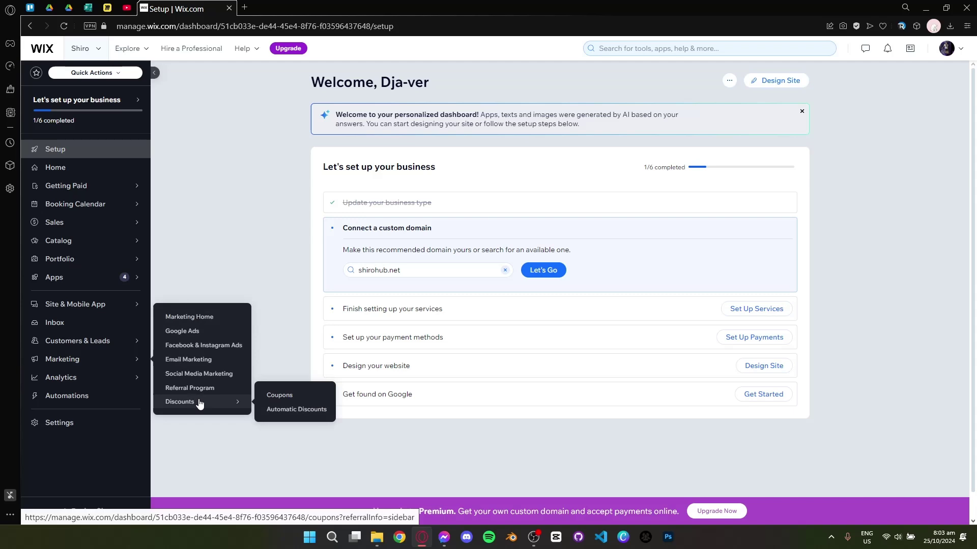
Open Marketing > Discounts > Coupons to see the empty coupon list
click(297, 402)
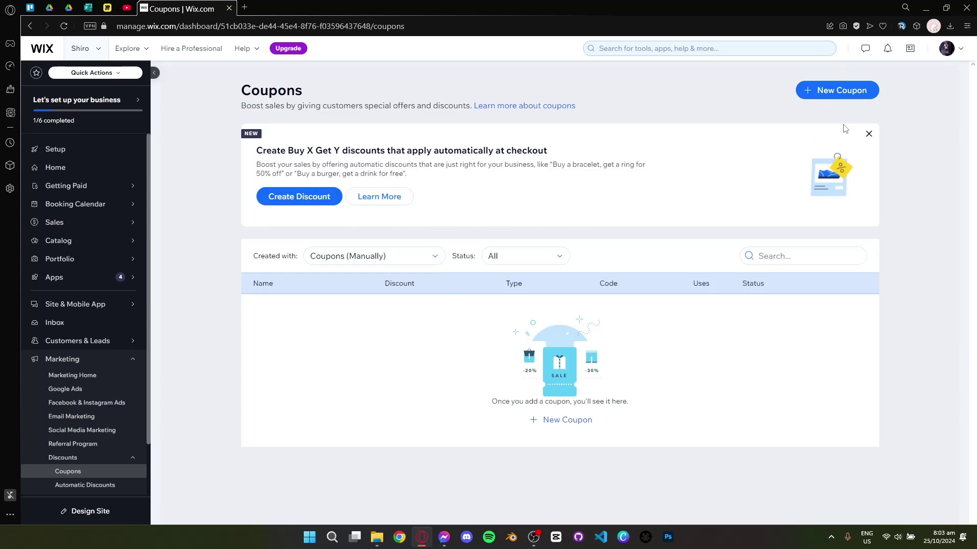
Start a new coupon, preview the other coupon types, and choose the fixed-amount Discount
click(815, 92)
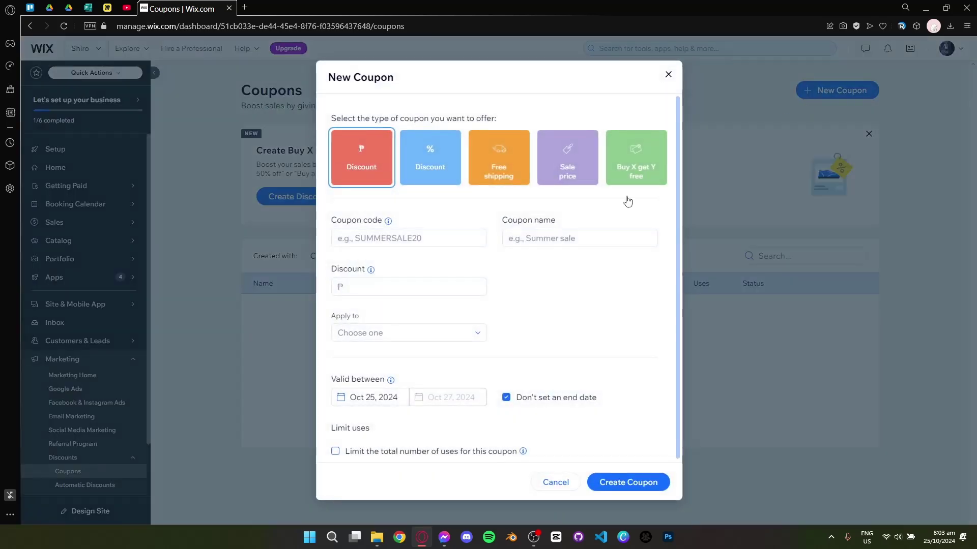
click(430, 153)
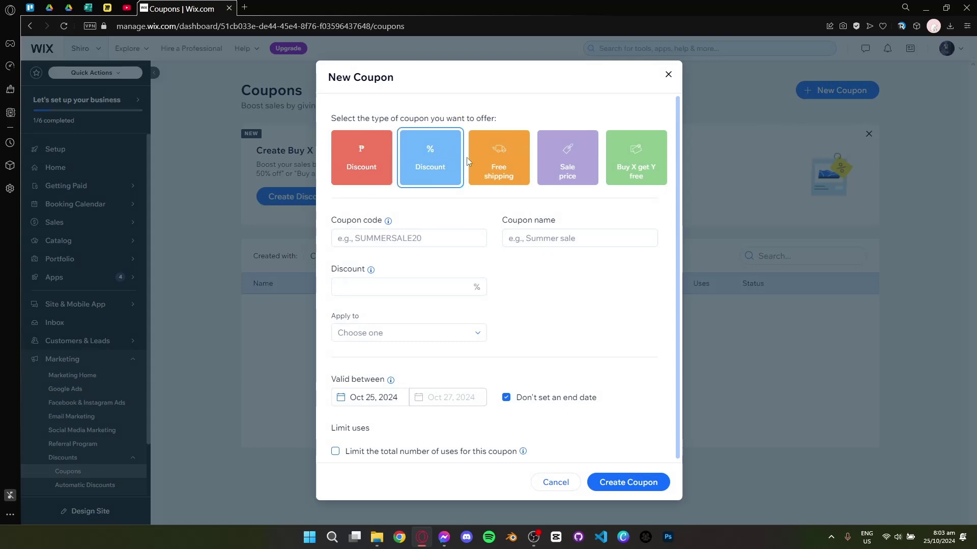
click(489, 165)
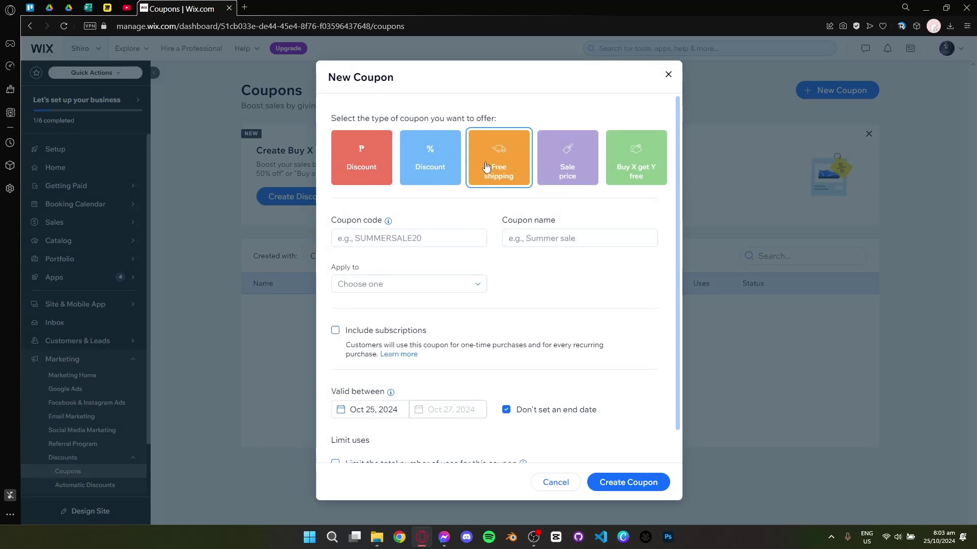
click(566, 161)
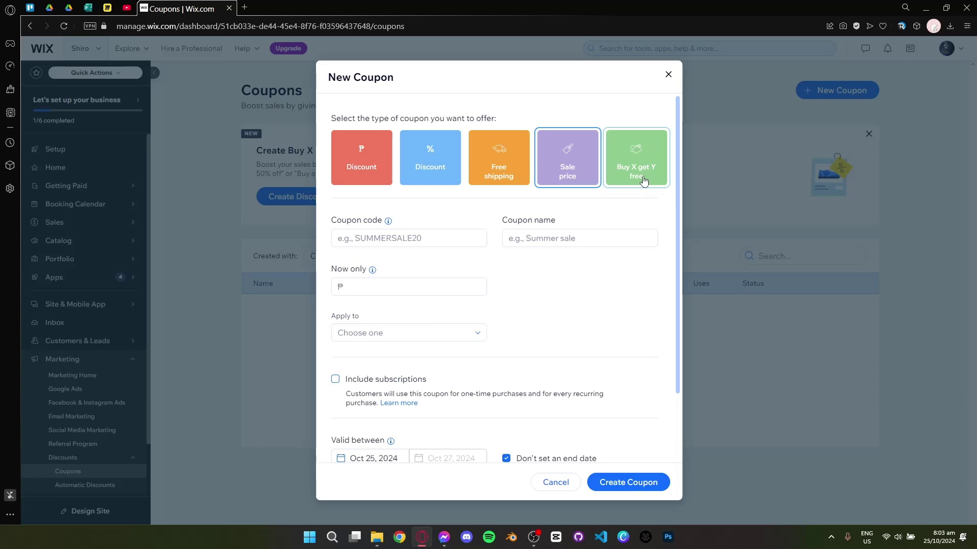
click(633, 164)
click(361, 157)
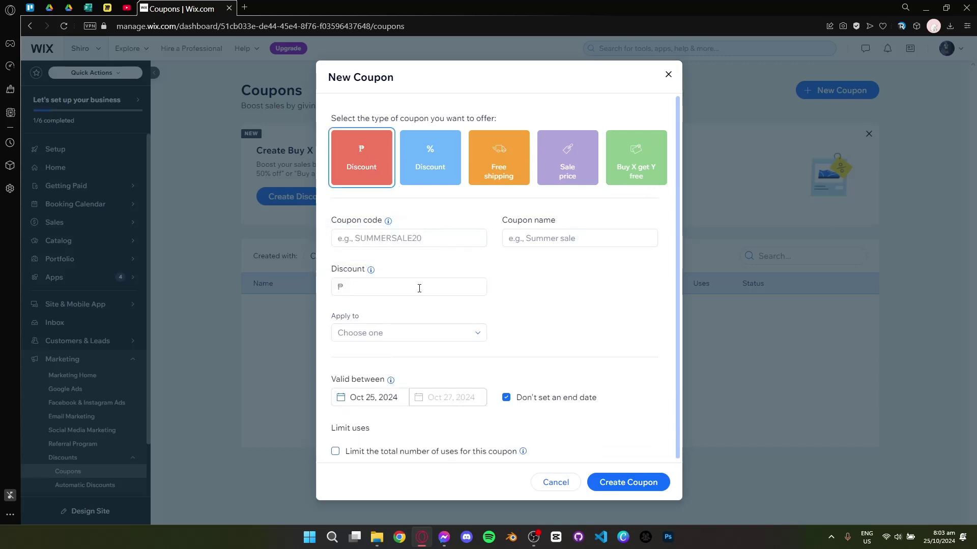
Enter HALLOWEEN2024 as both the coupon code and the coupon name
click(453, 243)
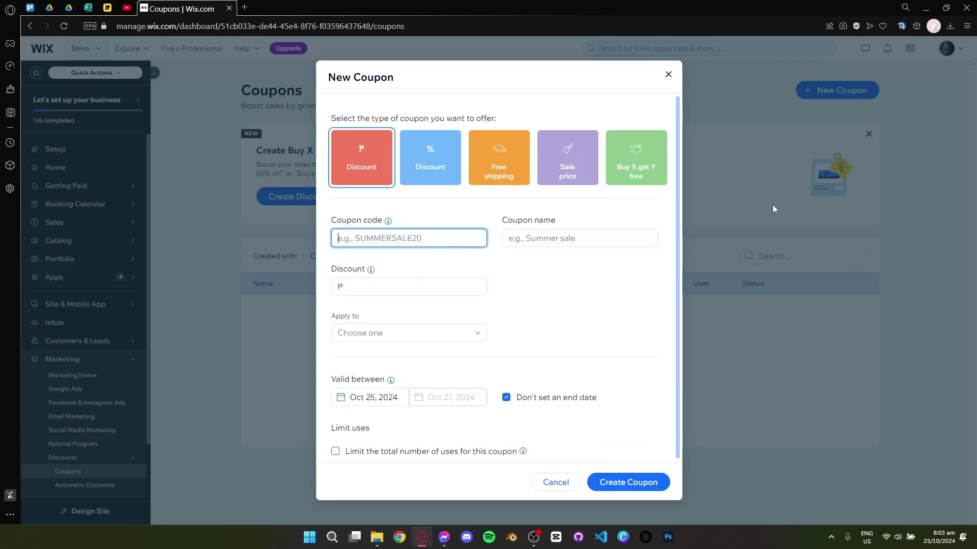
text(HALLOWEEN2024)
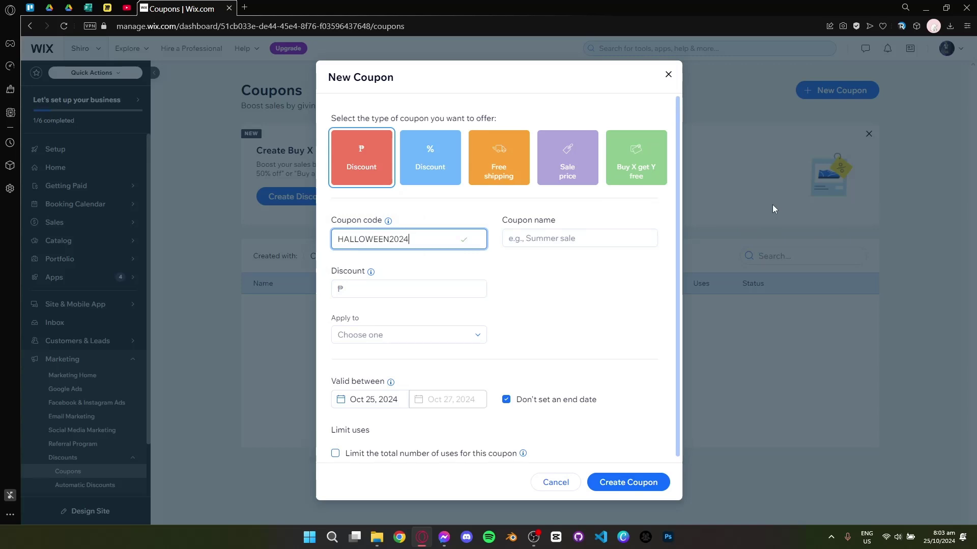
click(597, 249)
text(HALLOWEEN2024)
click(560, 329)
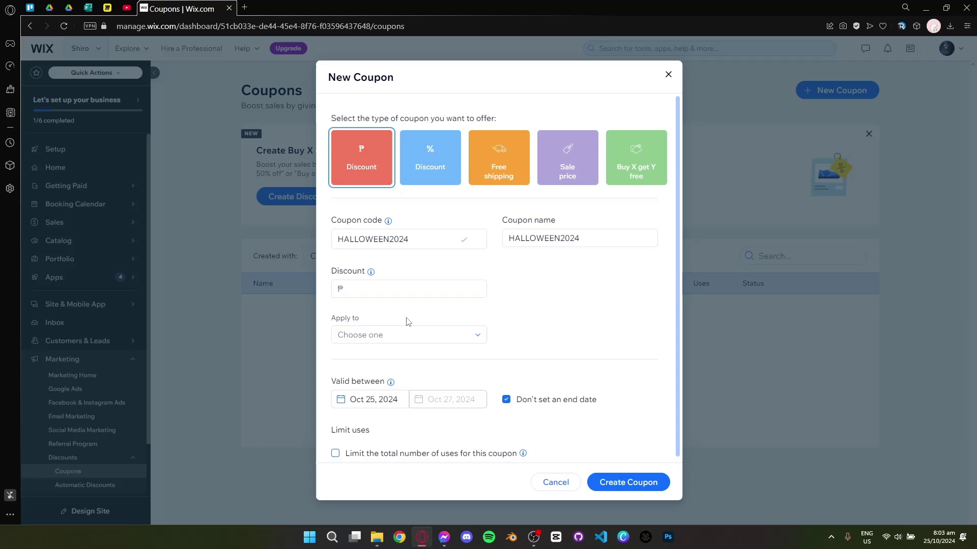
Set the discount amount to 200 and apply it to all products
click(431, 290)
text(200)
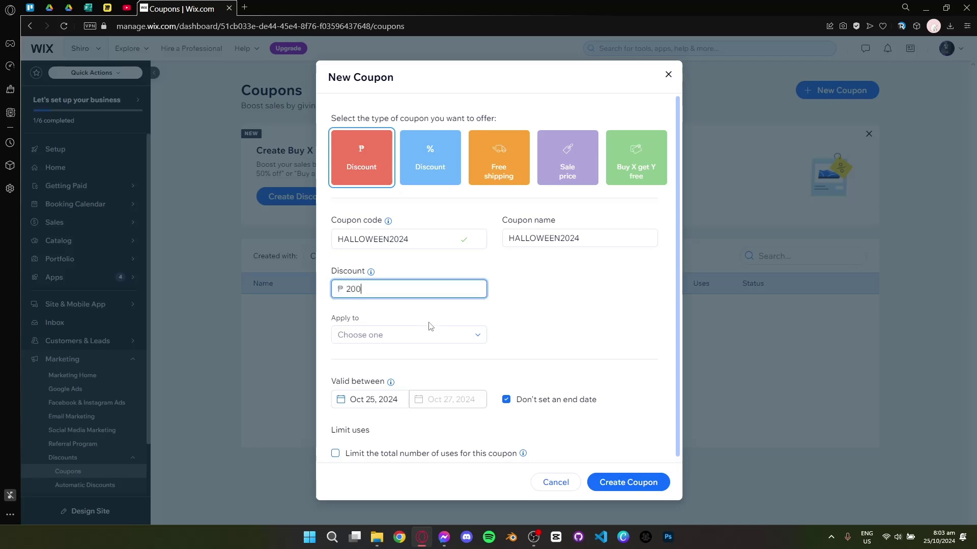
click(429, 334)
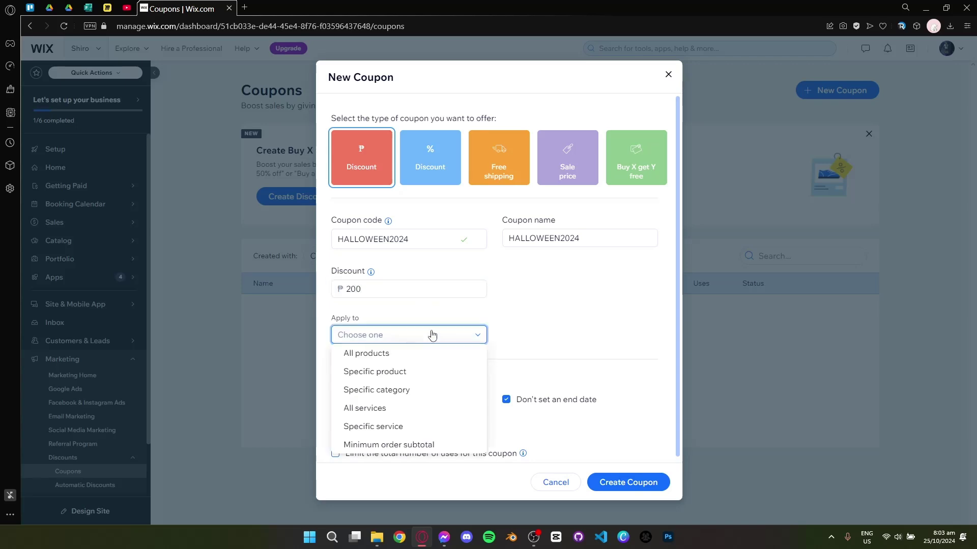
click(427, 349)
scroll(600, 376, down, 2)
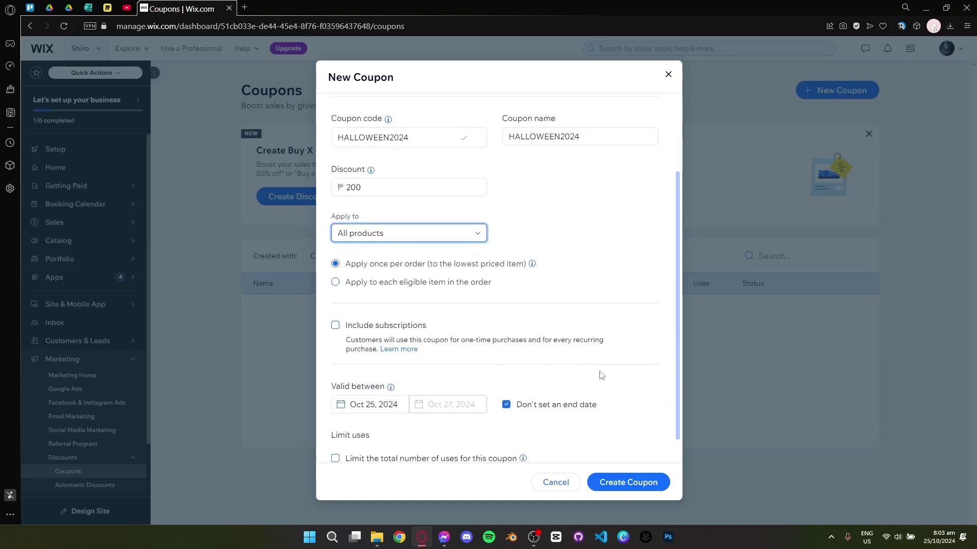
scroll(482, 313, down, 1)
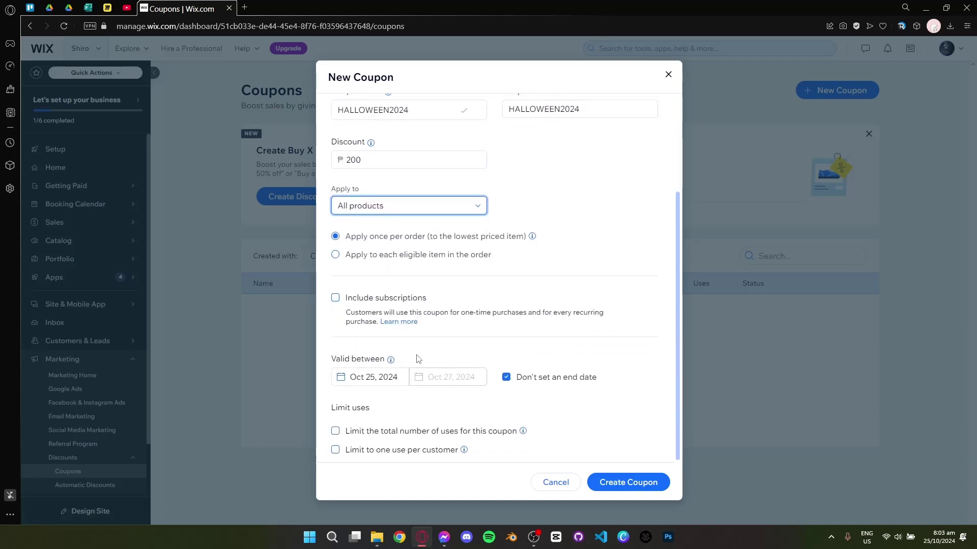
Give the coupon an Oct 27, 2024 end date, 1 total use, and one use per customer
click(443, 375)
click(506, 378)
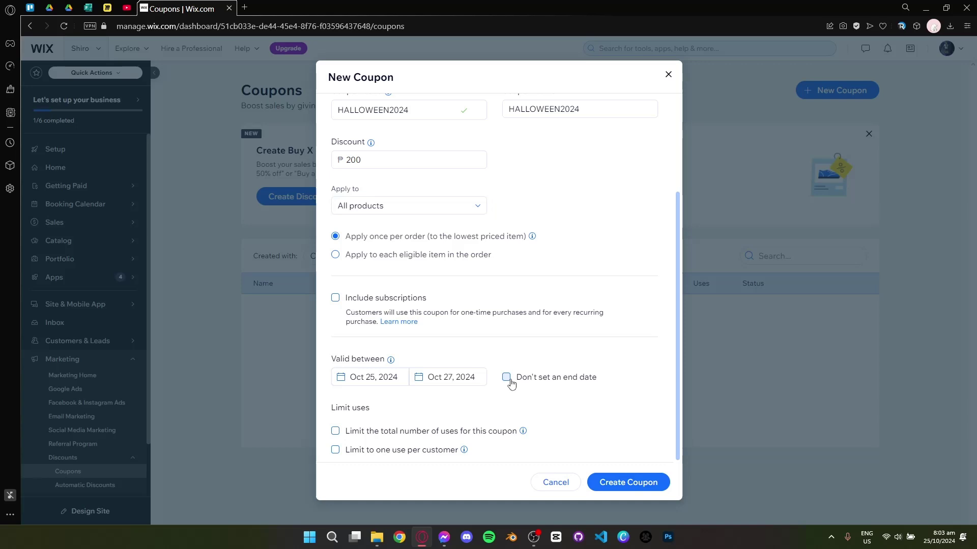
click(505, 377)
click(335, 432)
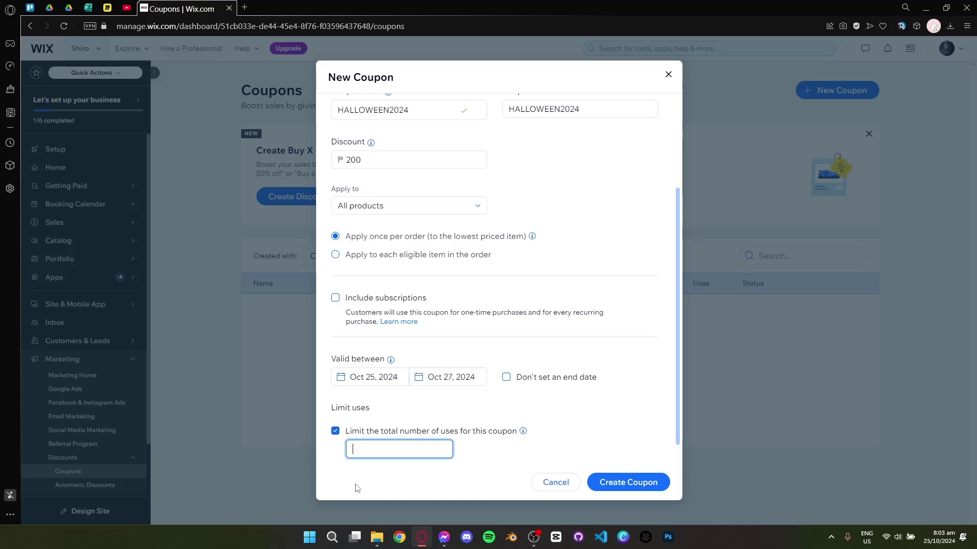
text(1)
scroll(548, 413, down, 1)
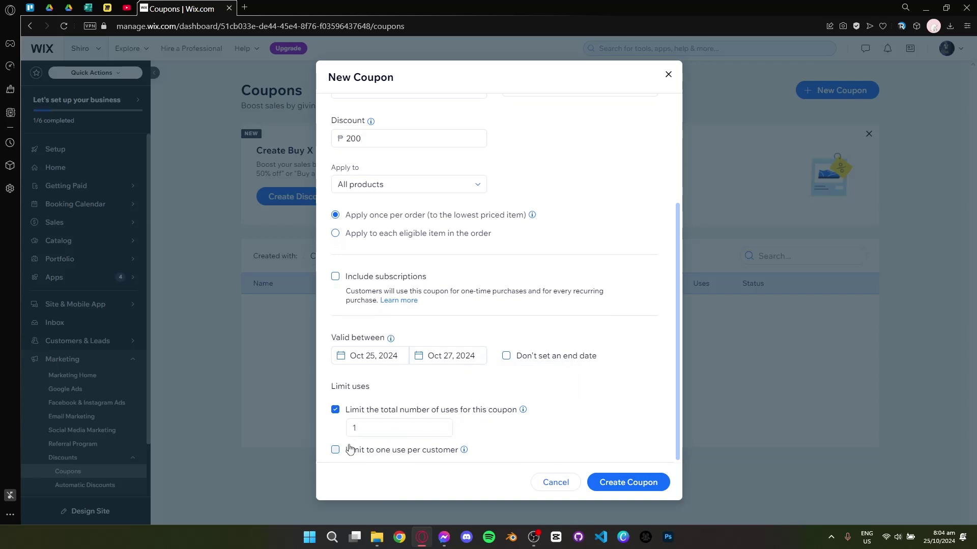
click(336, 450)
scroll(563, 399, up, 1)
scroll(568, 383, up, 2)
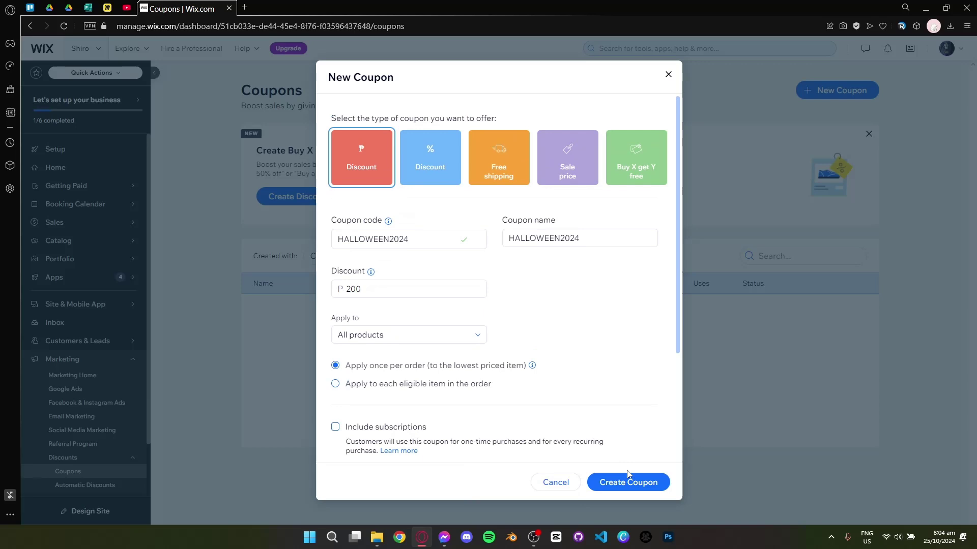